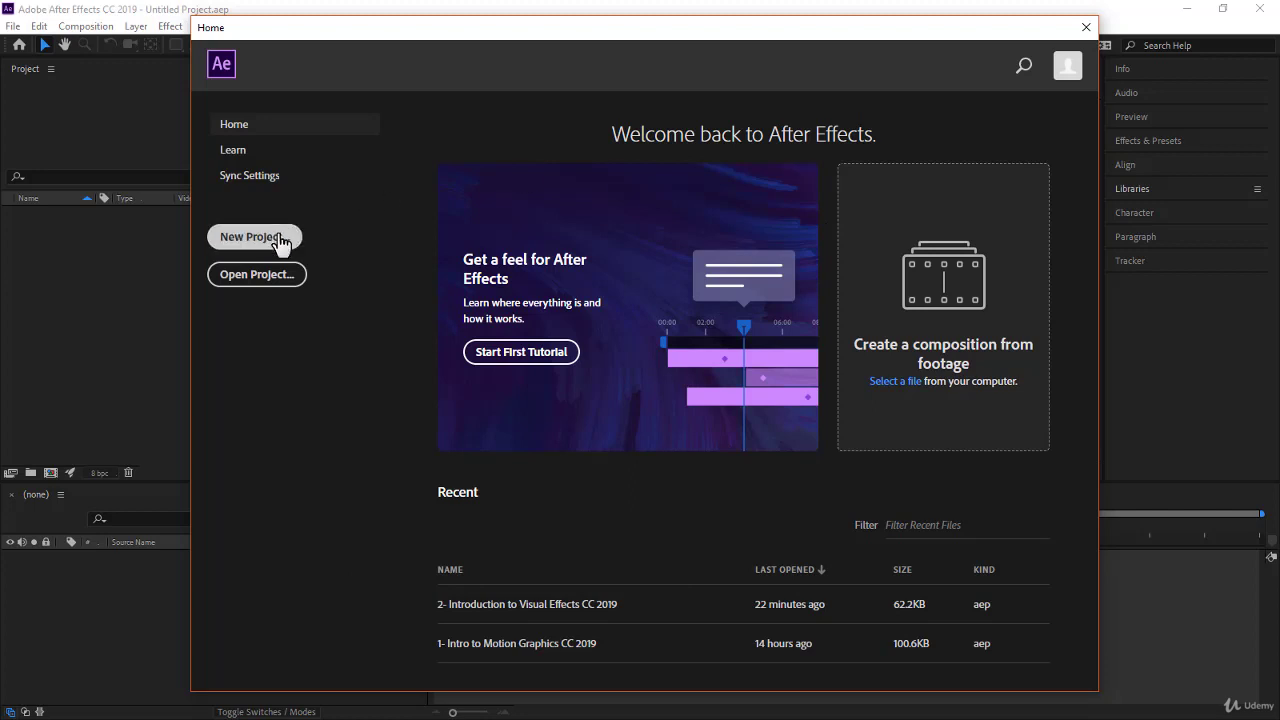
# Close the Home screen and activate the Composition, Project and Timeline panels in turn
pyautogui.click(1086, 28)
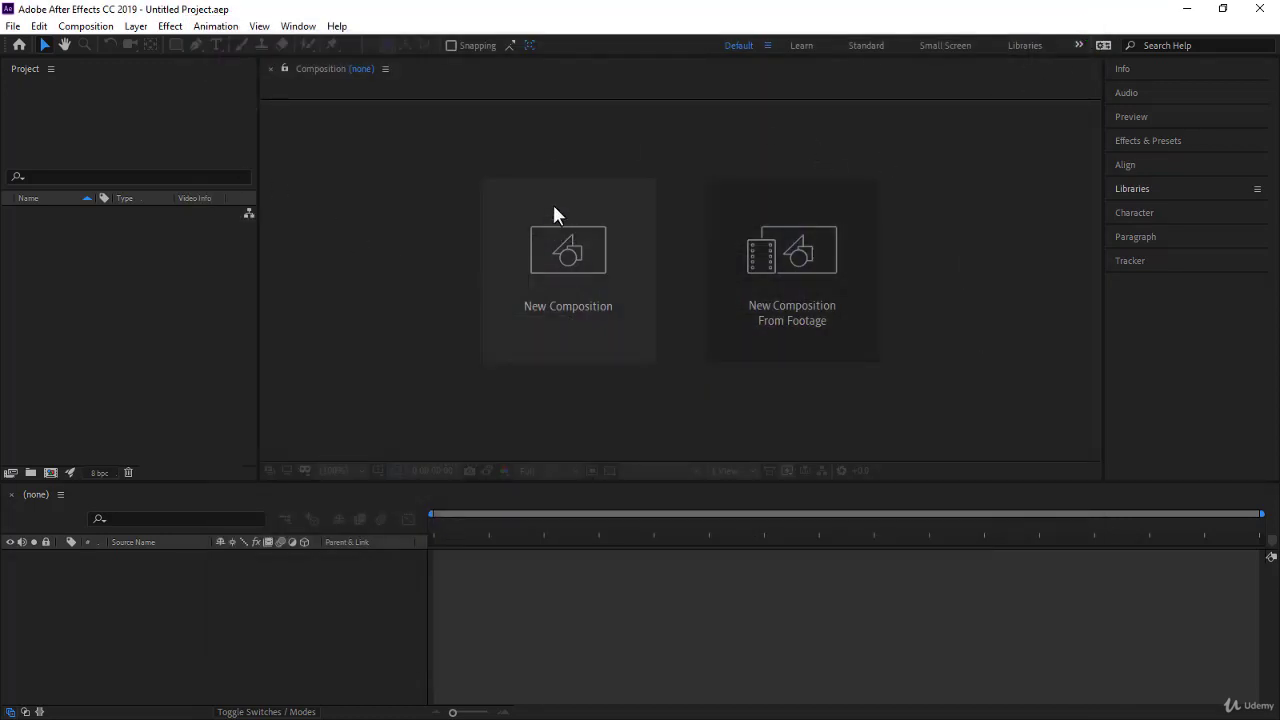
pyautogui.click(658, 129)
pyautogui.click(174, 112)
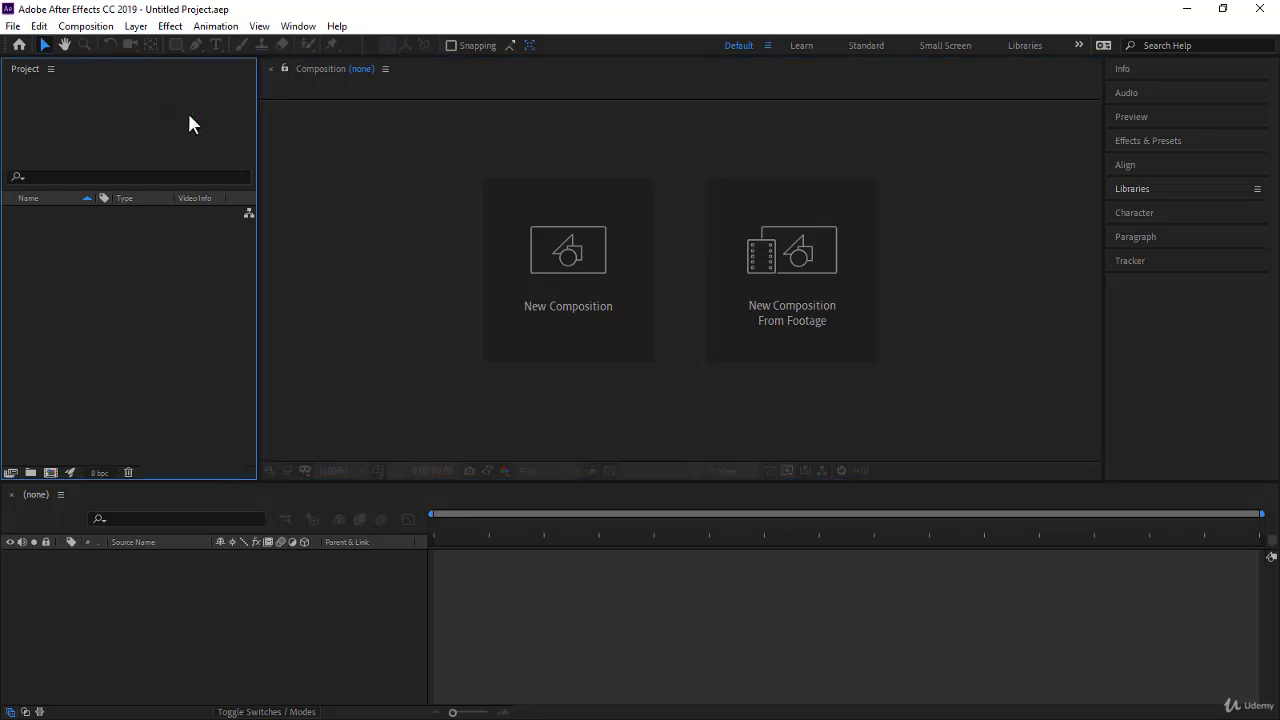
pyautogui.click(373, 294)
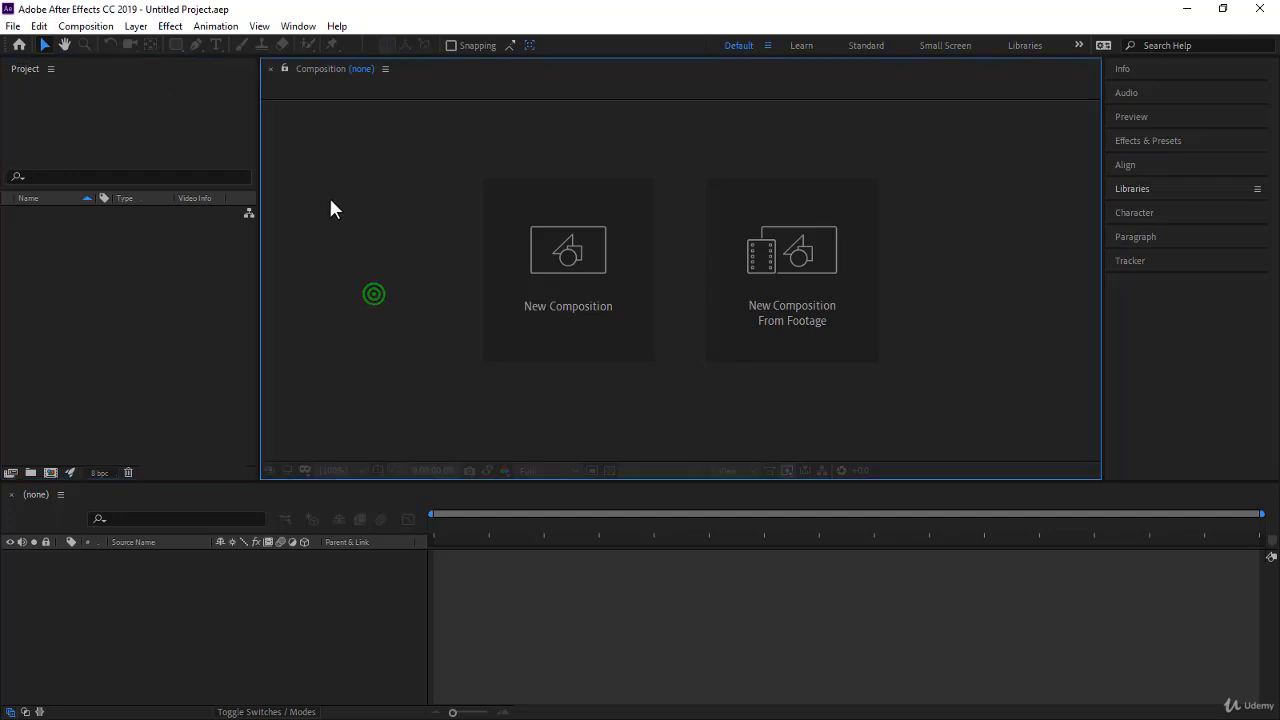
pyautogui.click(306, 634)
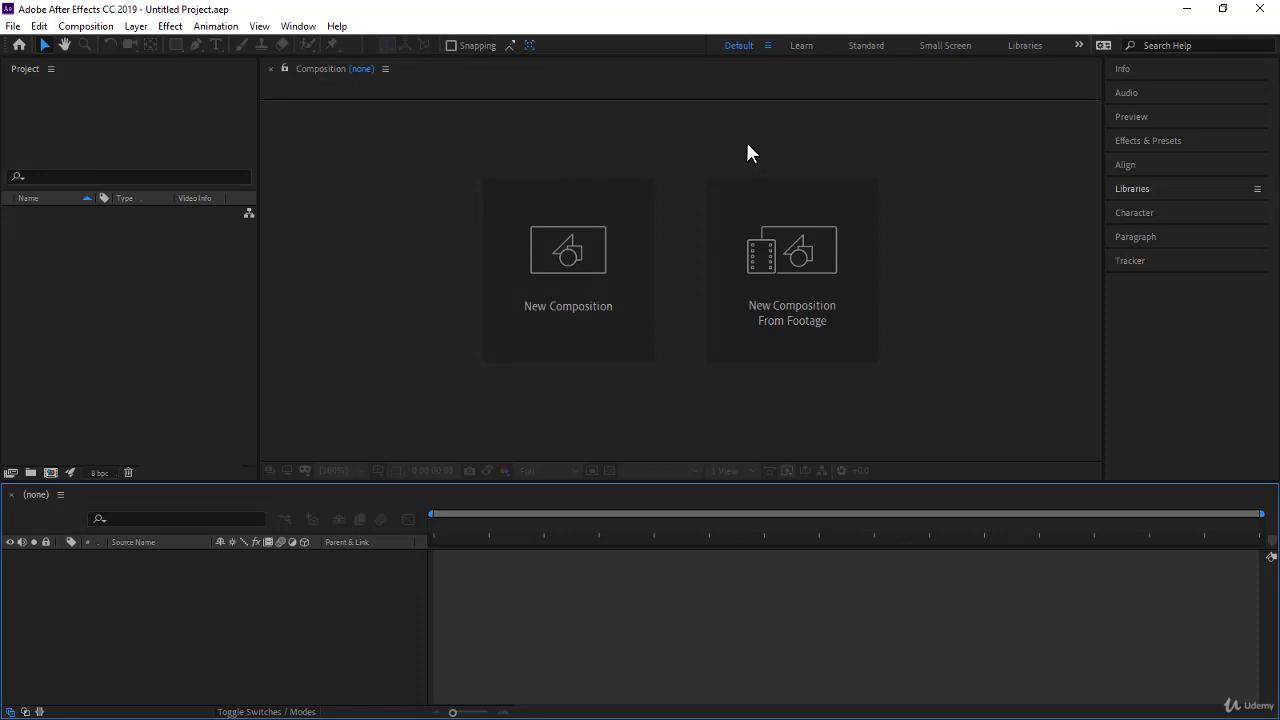
# Reset the Default workspace to its saved layout and save the changes to it
pyautogui.click(767, 45)
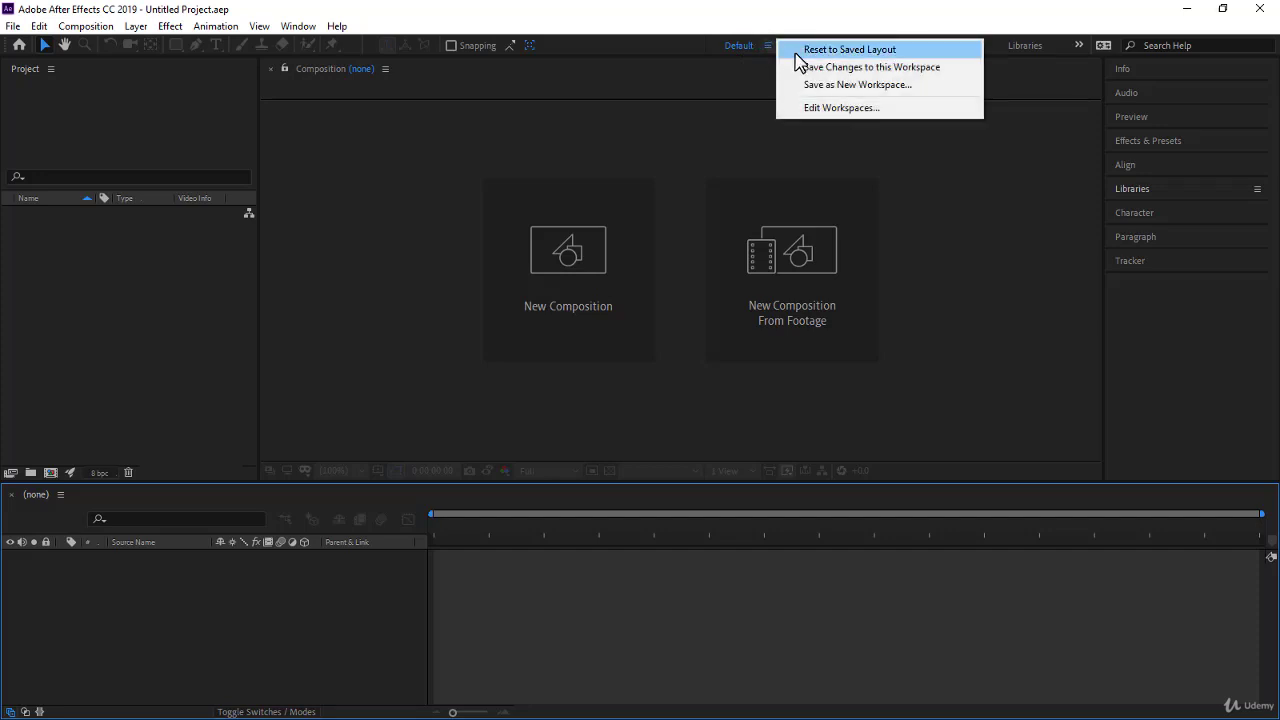
pyautogui.click(796, 52)
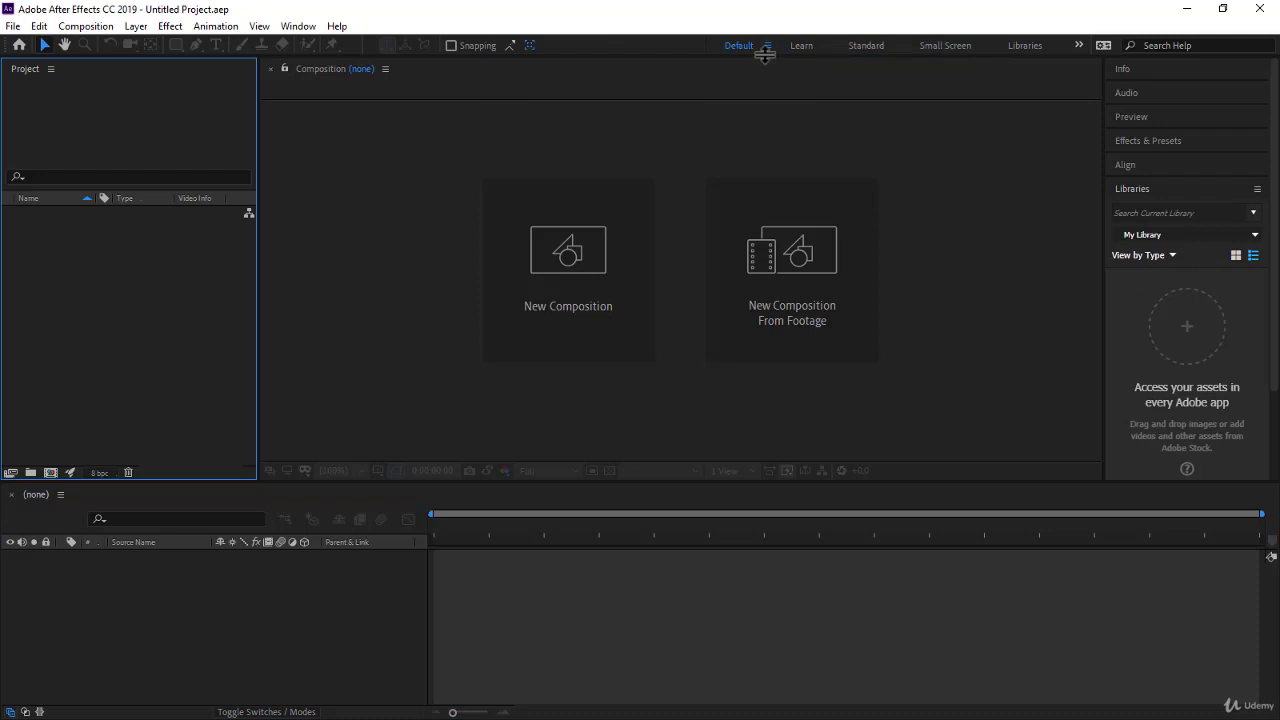
pyautogui.click(767, 47)
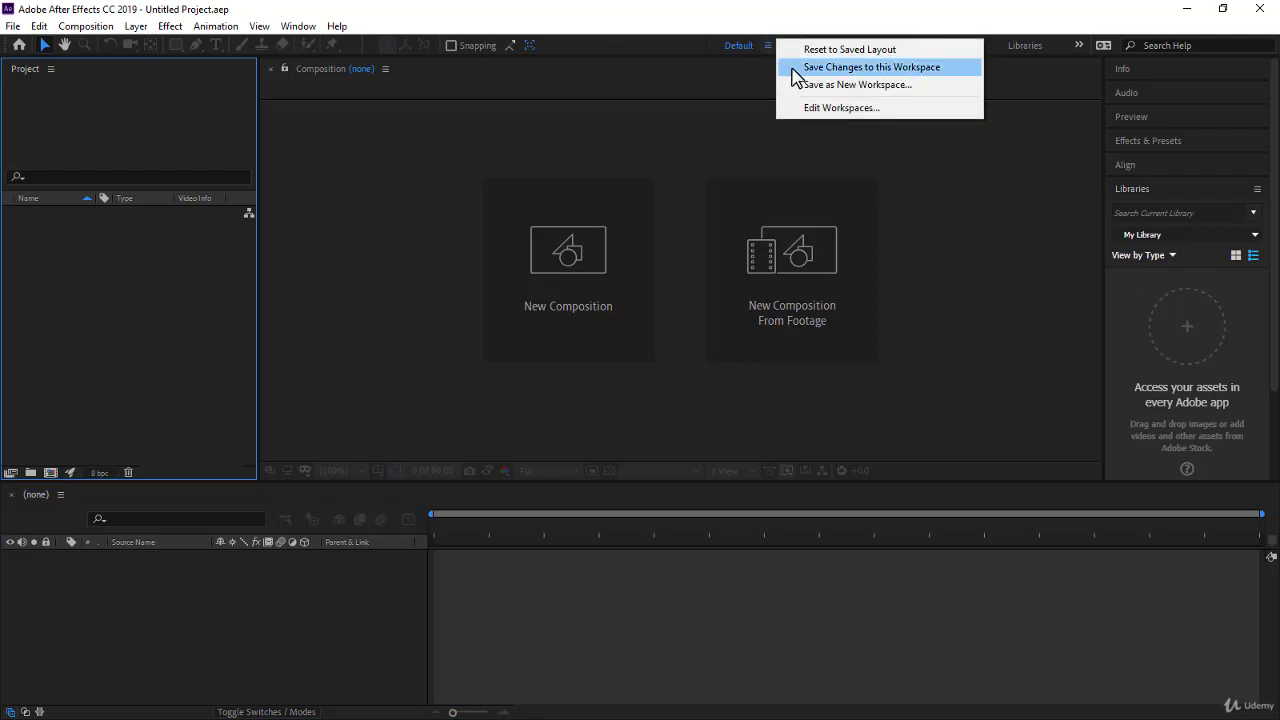
pyautogui.click(792, 67)
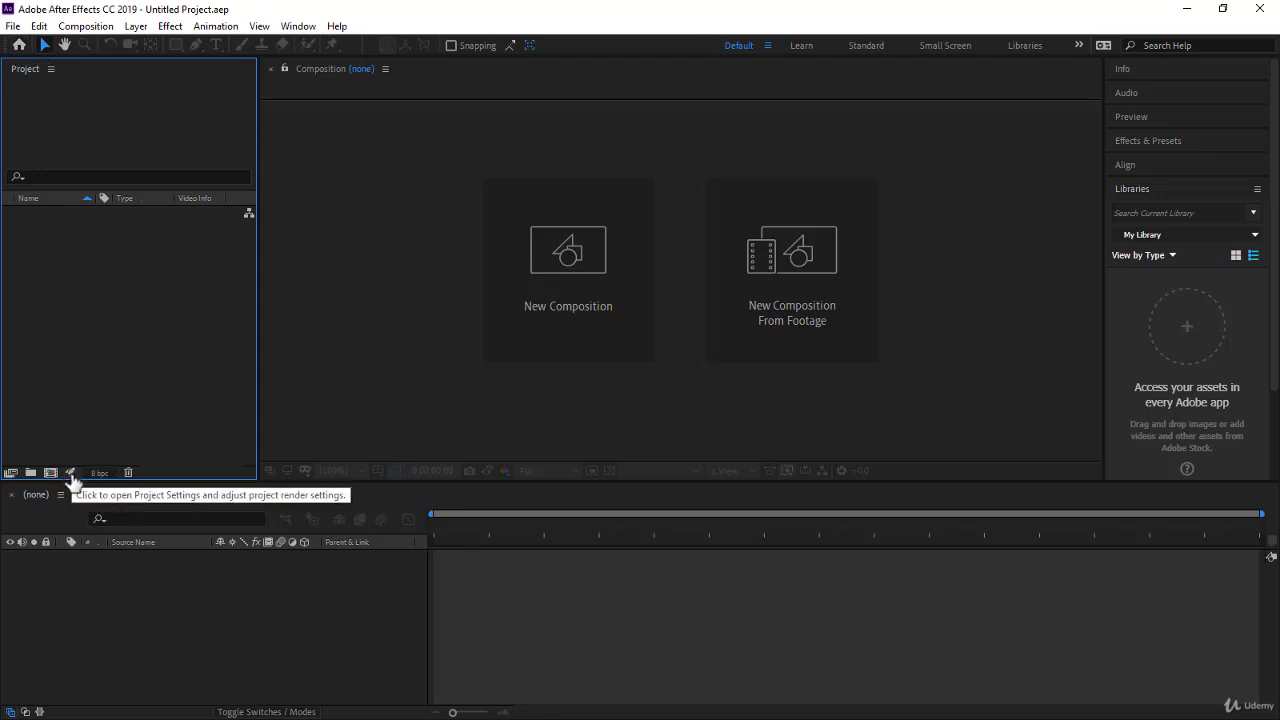
# Collapse the expanded Libraries panel, then activate the Project and Timeline panels
pyautogui.click(766, 47)
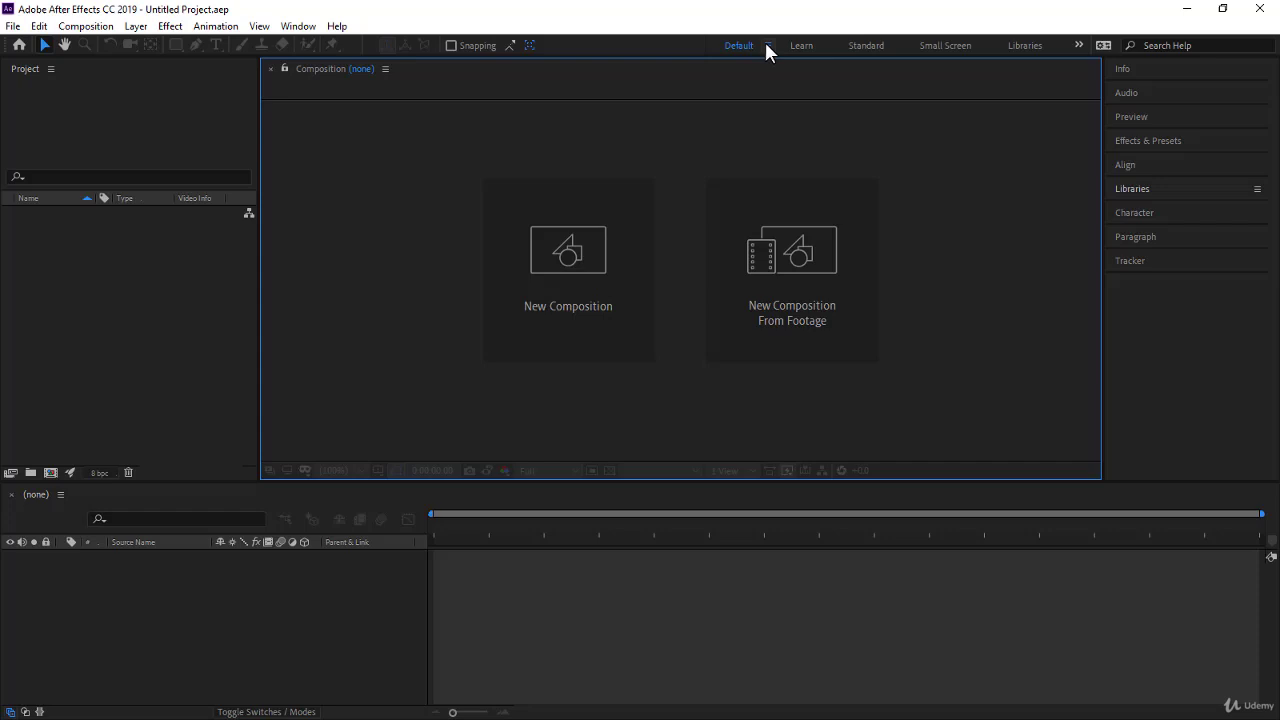
pyautogui.moveTo(765, 43); pyautogui.dragTo(749, 67)
pyautogui.click(168, 152)
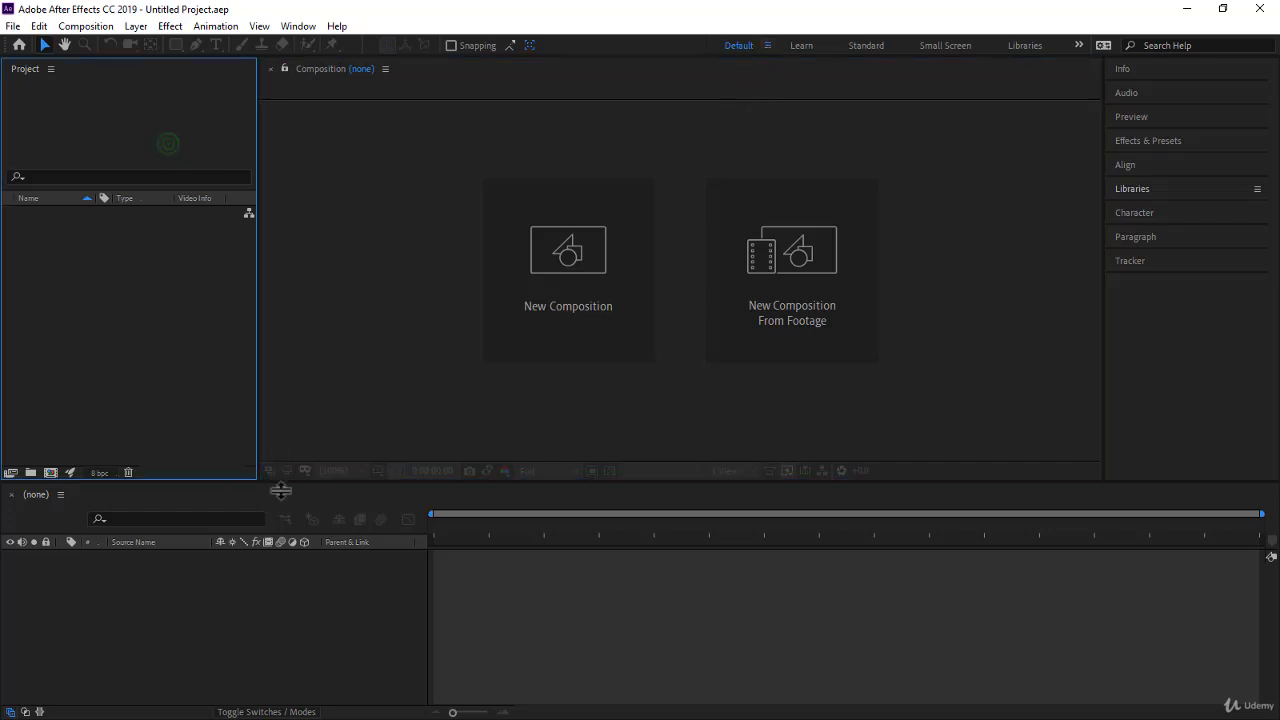
pyautogui.click(274, 608)
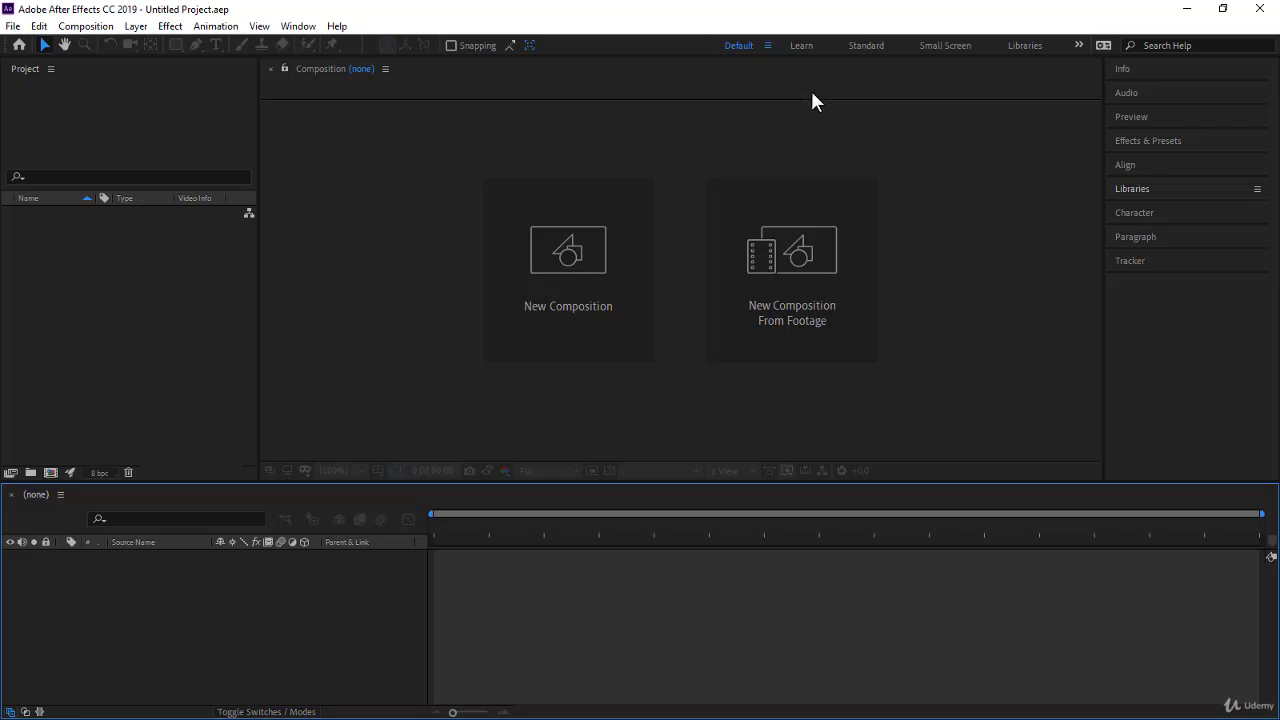
# Choose the Learn workspace to show the After Effects tutorials panel beside Project
pyautogui.click(800, 45)
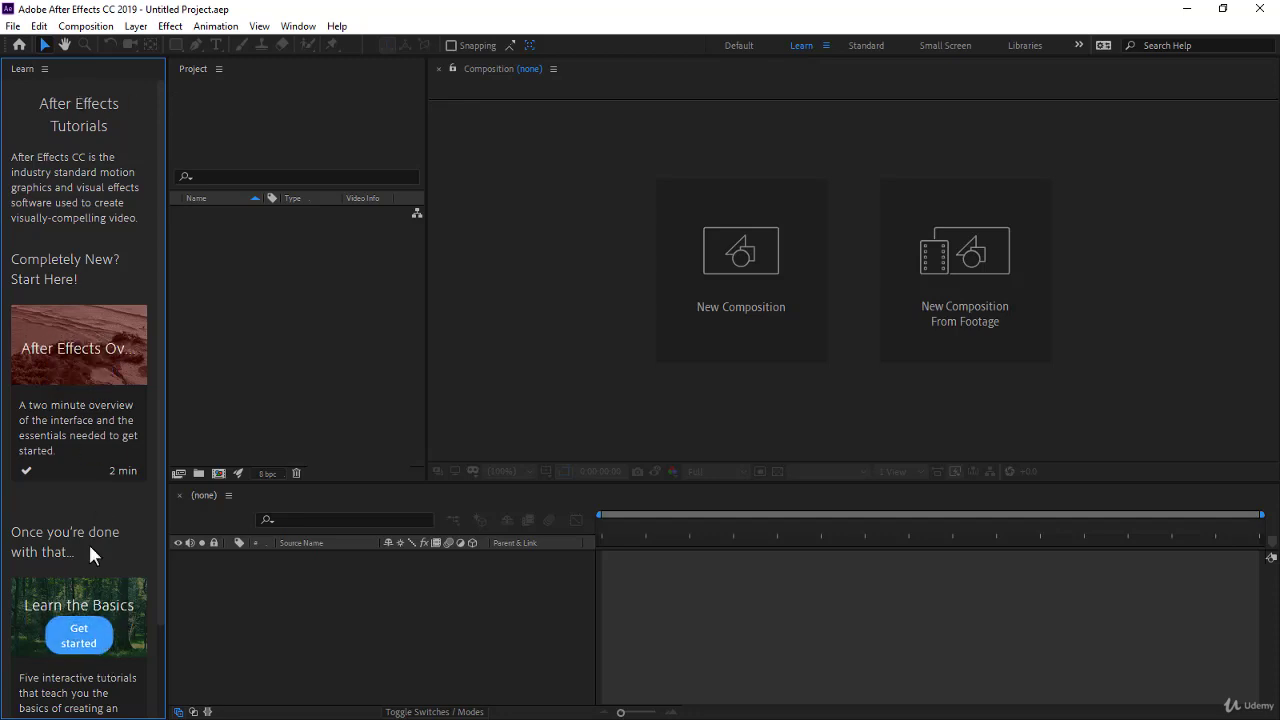
pyautogui.moveTo(92, 470)
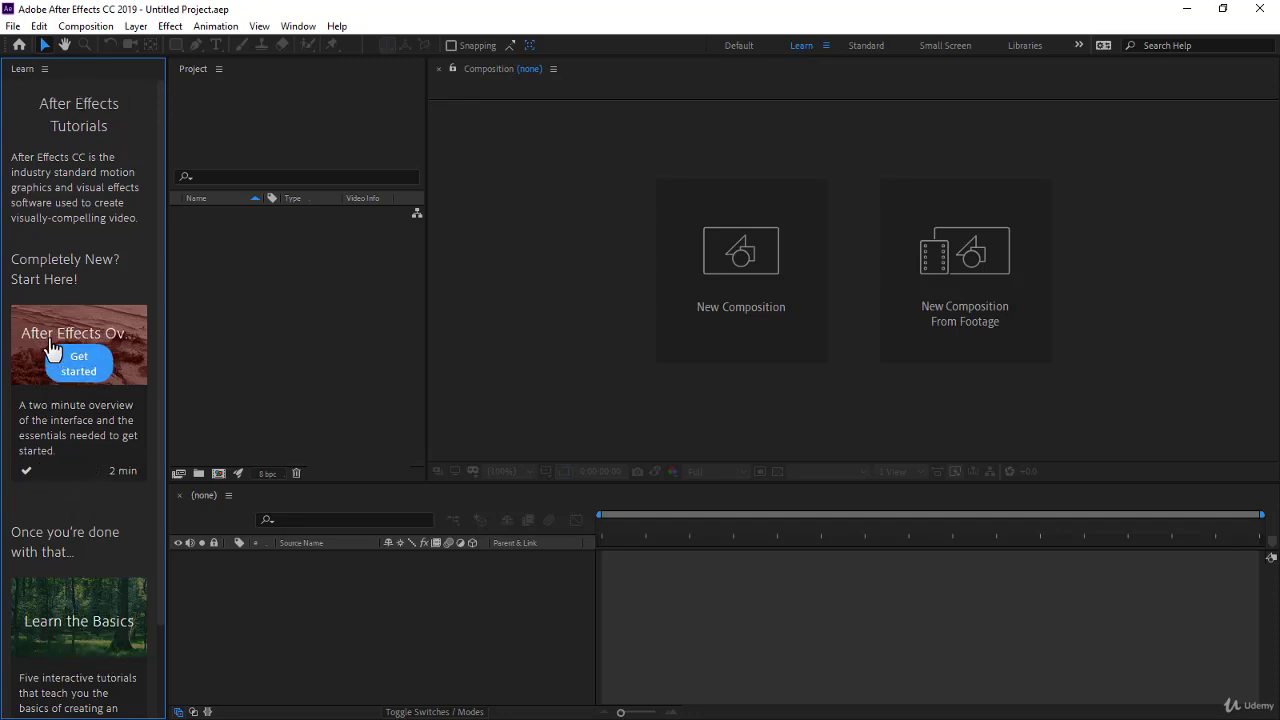
# Go from Standard to the Small Screen workspace and collapse its Libraries panel
pyautogui.click(870, 47)
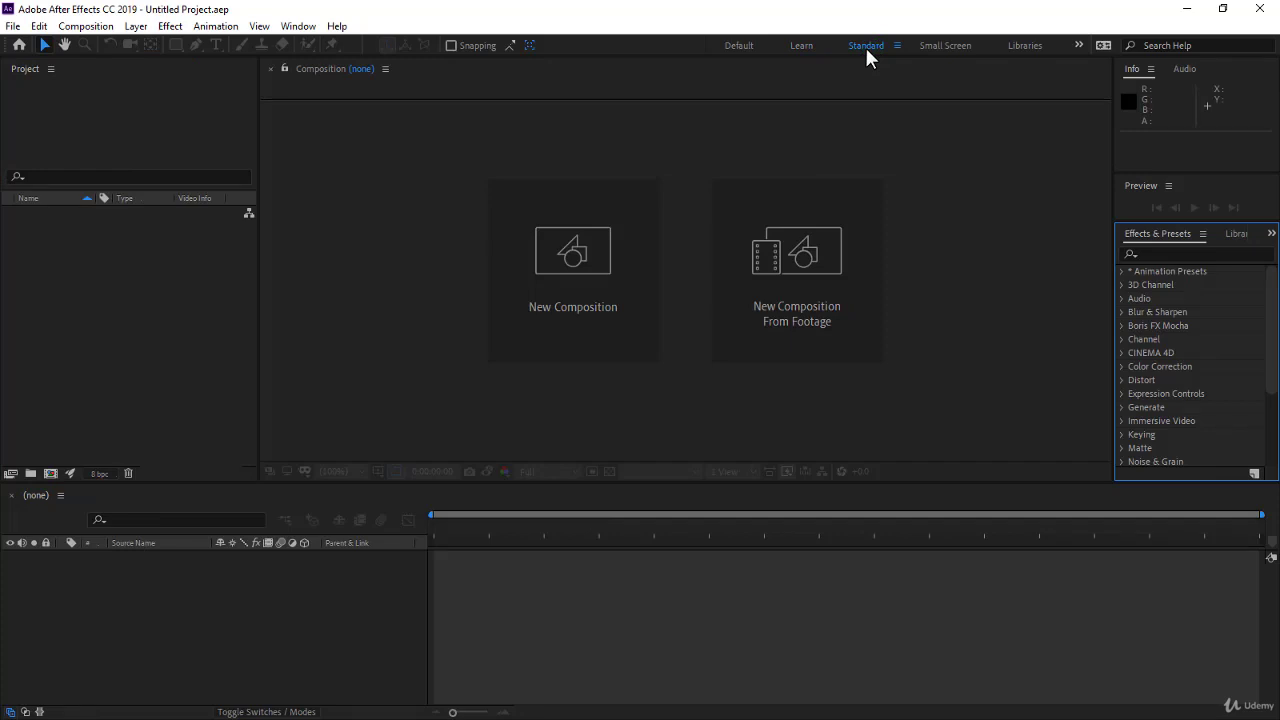
pyautogui.click(945, 45)
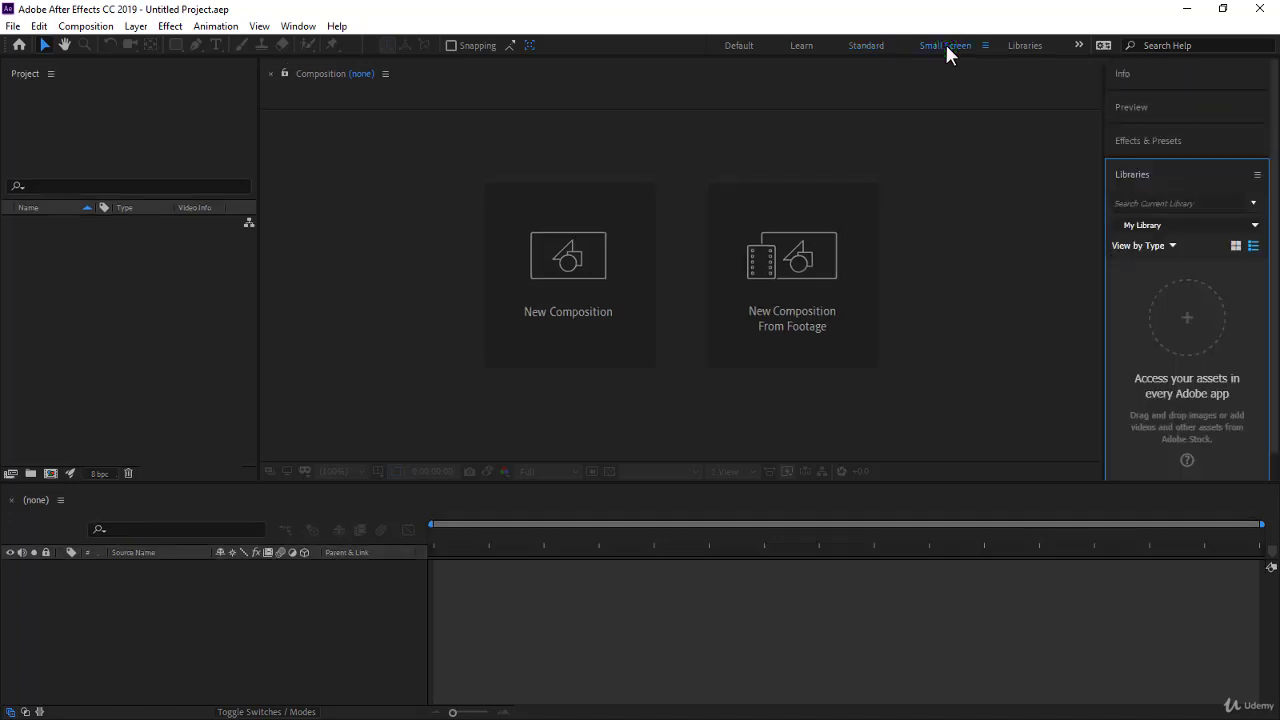
pyautogui.click(1132, 174)
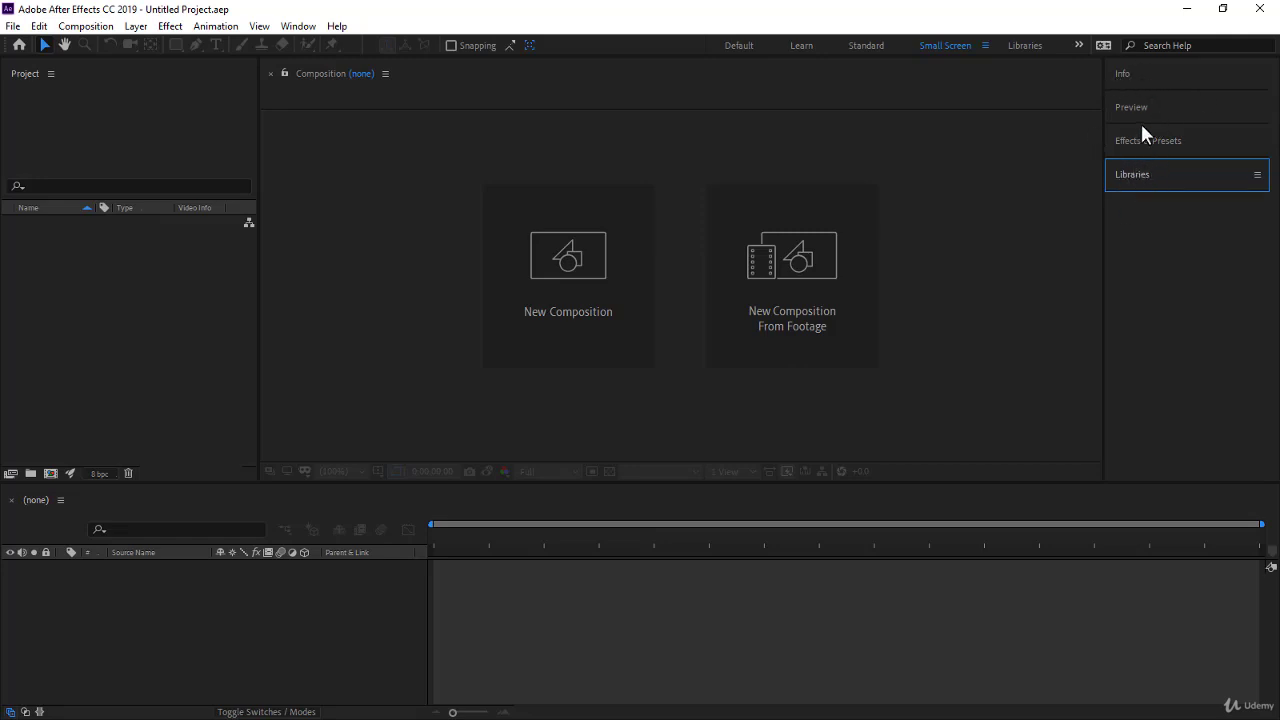
# Choose the Libraries workspace so the My Library panel expands on the right
pyautogui.click(1026, 45)
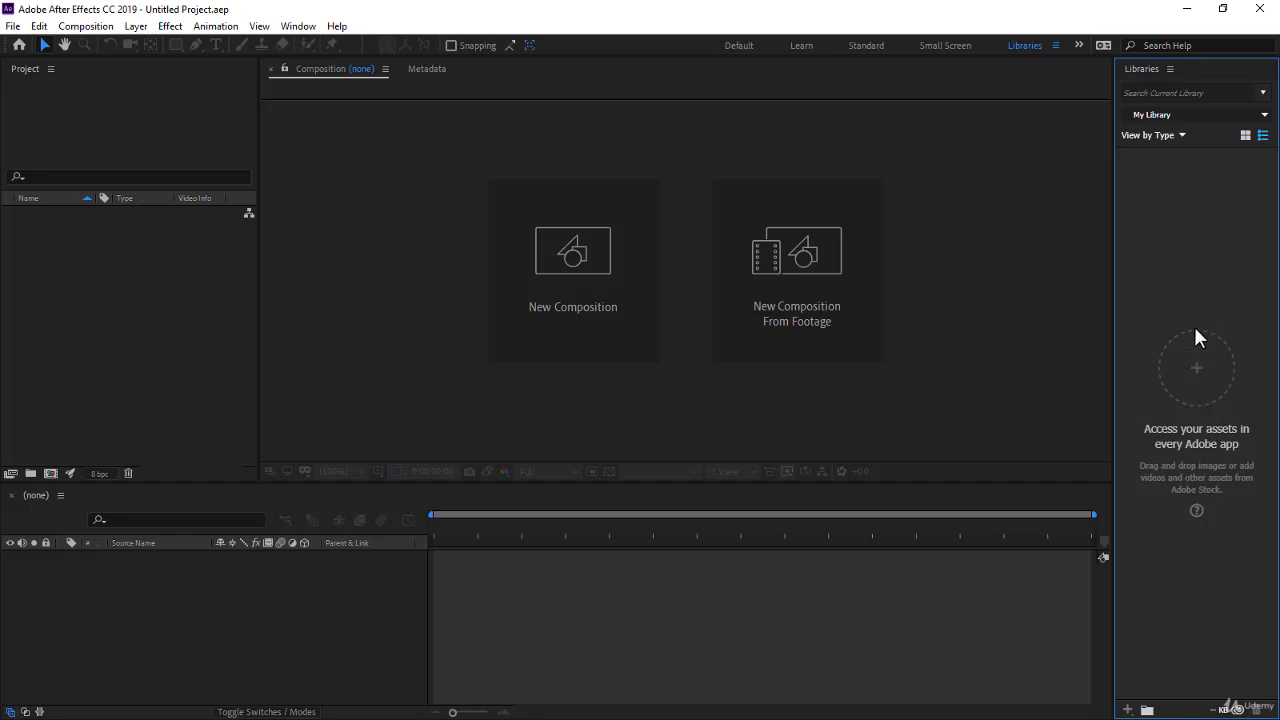
# Choose All Panels from the workspace overflow list and collapse its Libraries panel
pyautogui.click(1079, 45)
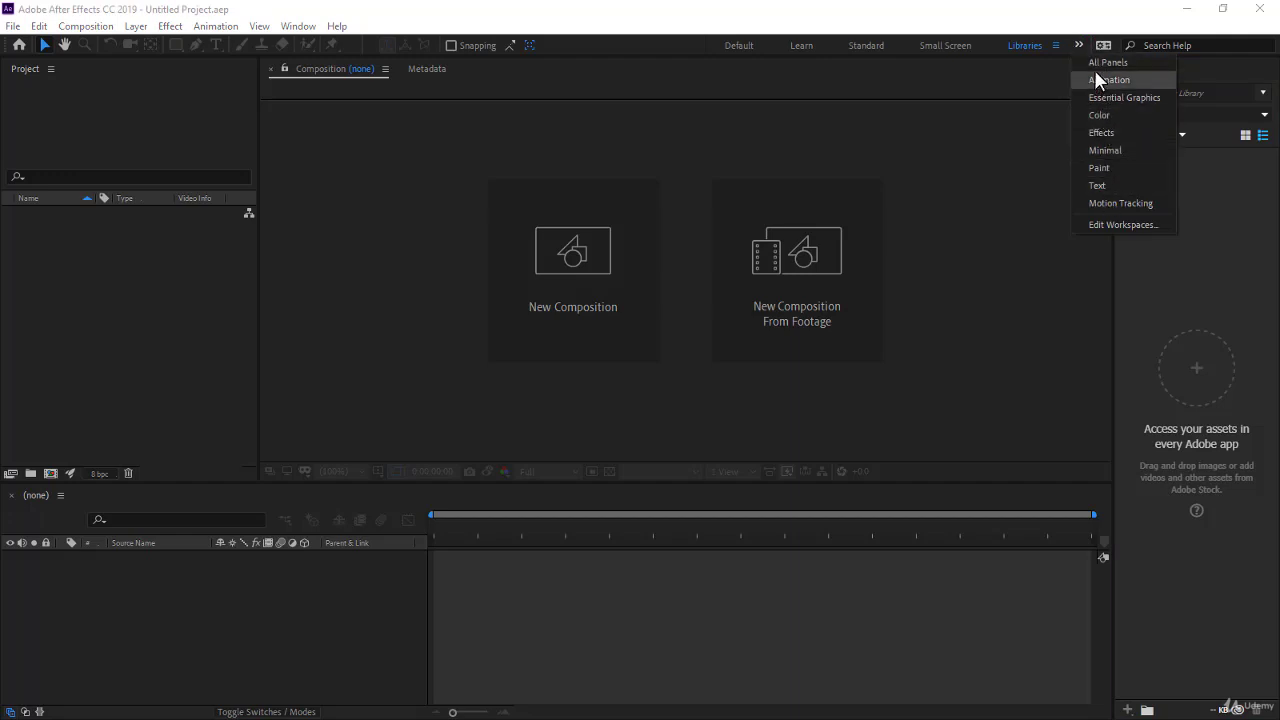
pyautogui.click(1100, 64)
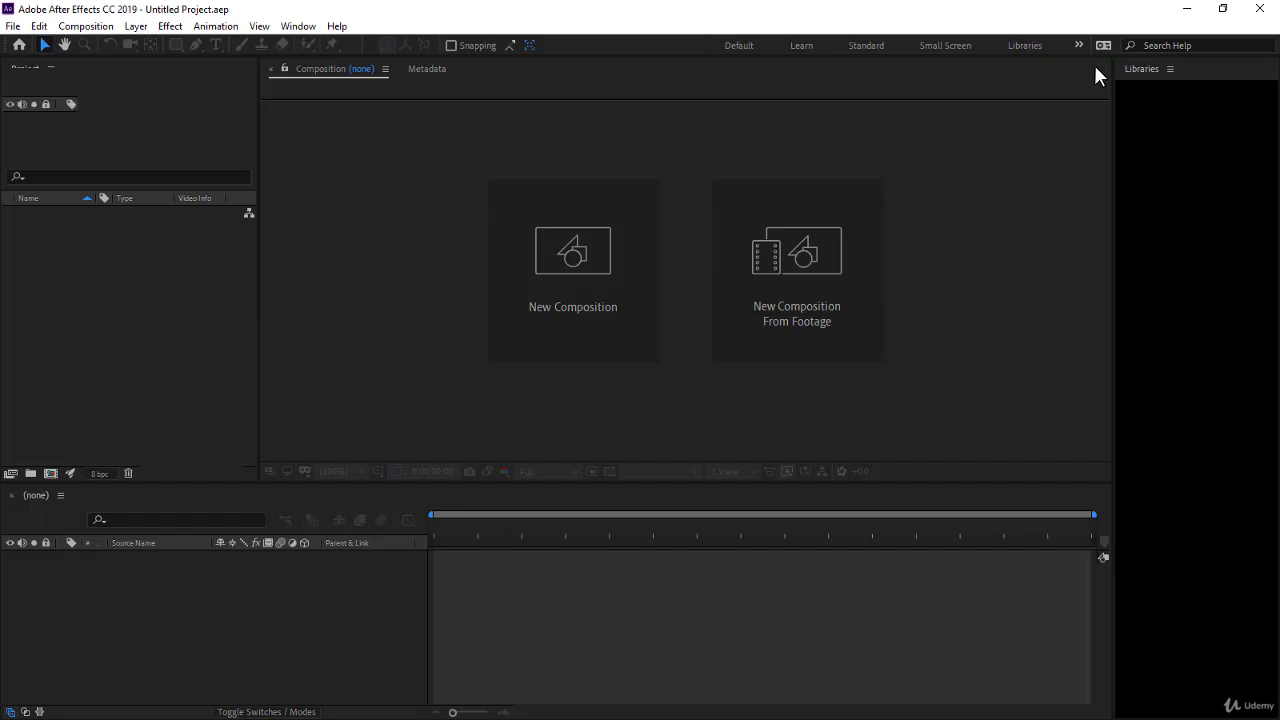
pyautogui.click(1138, 140)
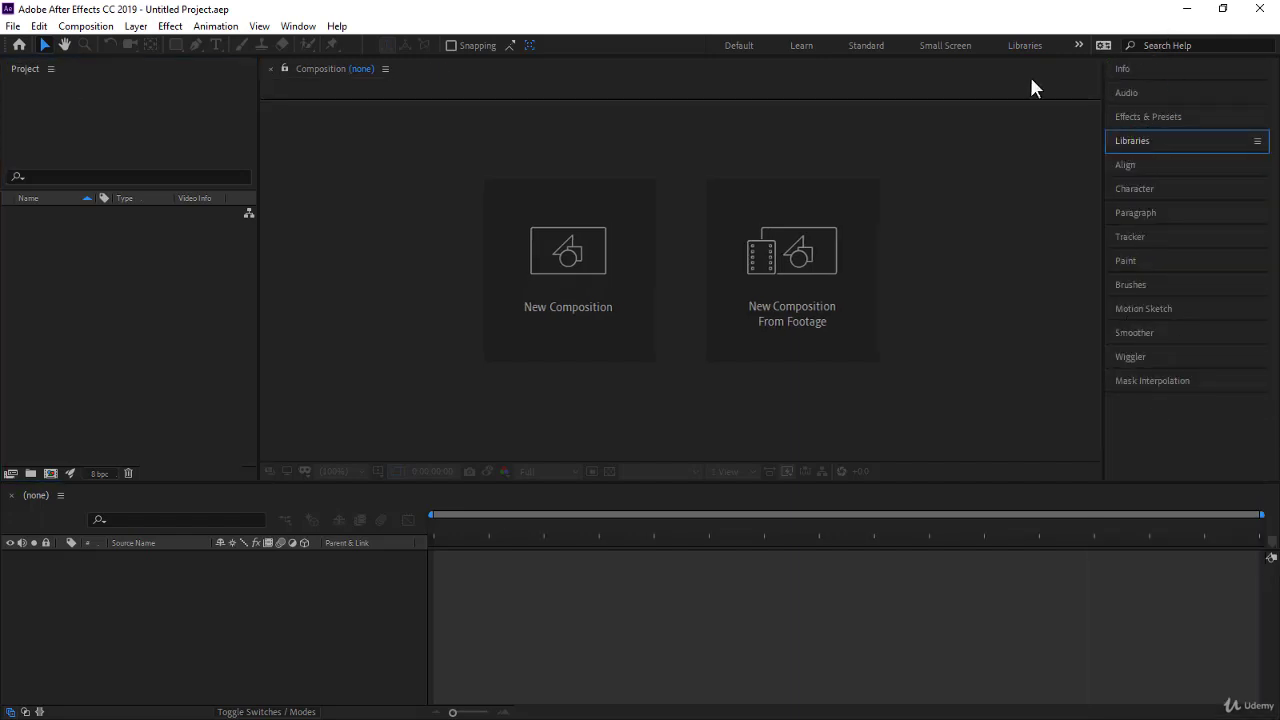
pyautogui.click(1075, 45)
pyautogui.click(1075, 45)
pyautogui.click(1074, 43)
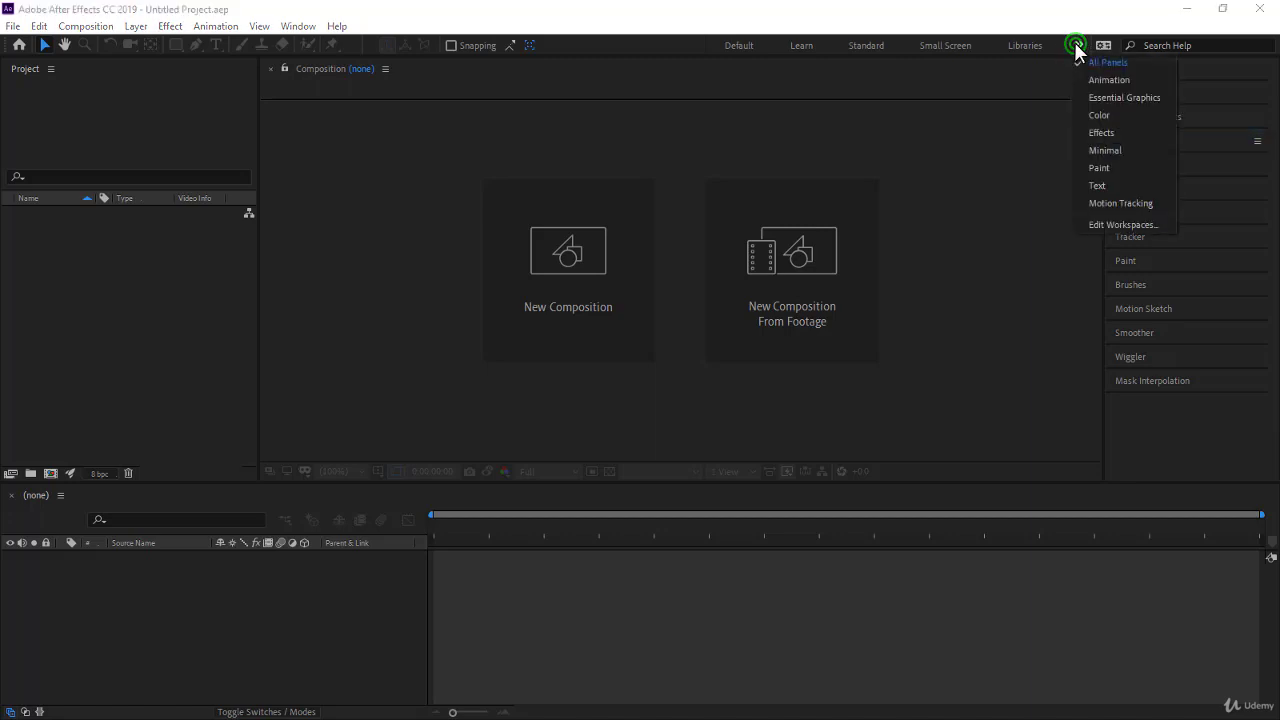
# Choose Essential Graphics from the workspace overflow list to add its panel
pyautogui.click(1116, 98)
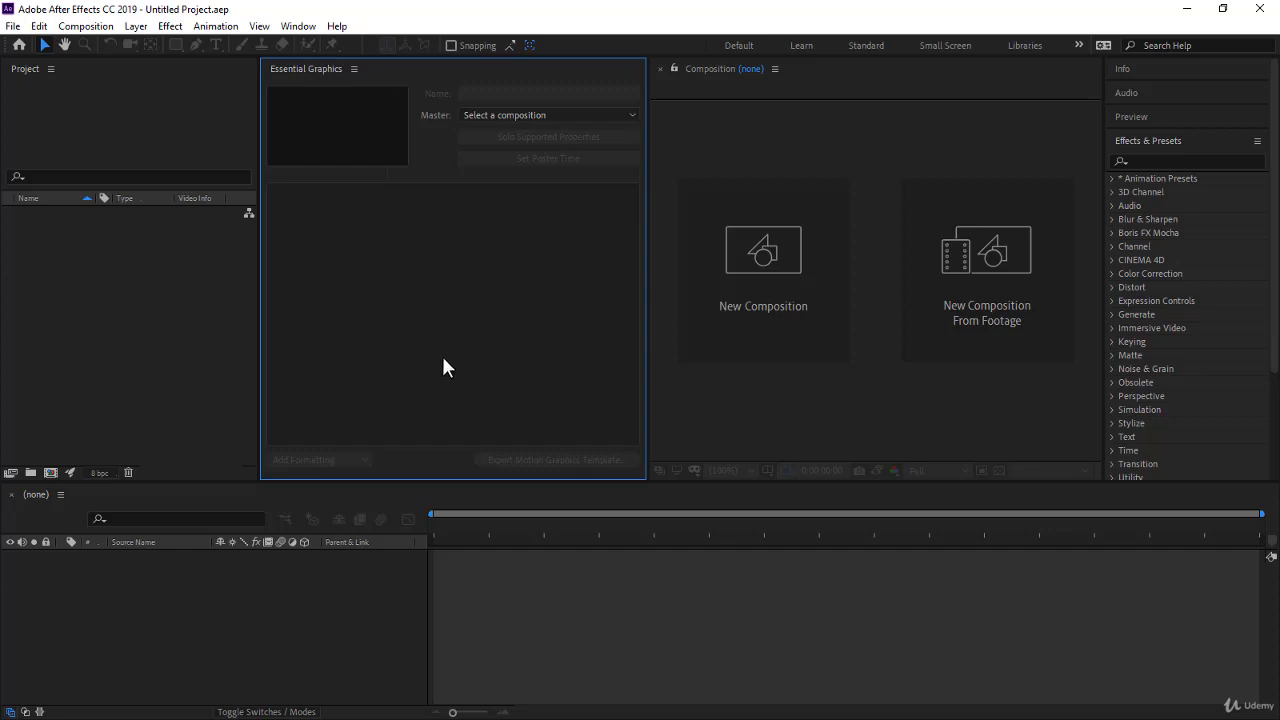
pyautogui.click(1079, 45)
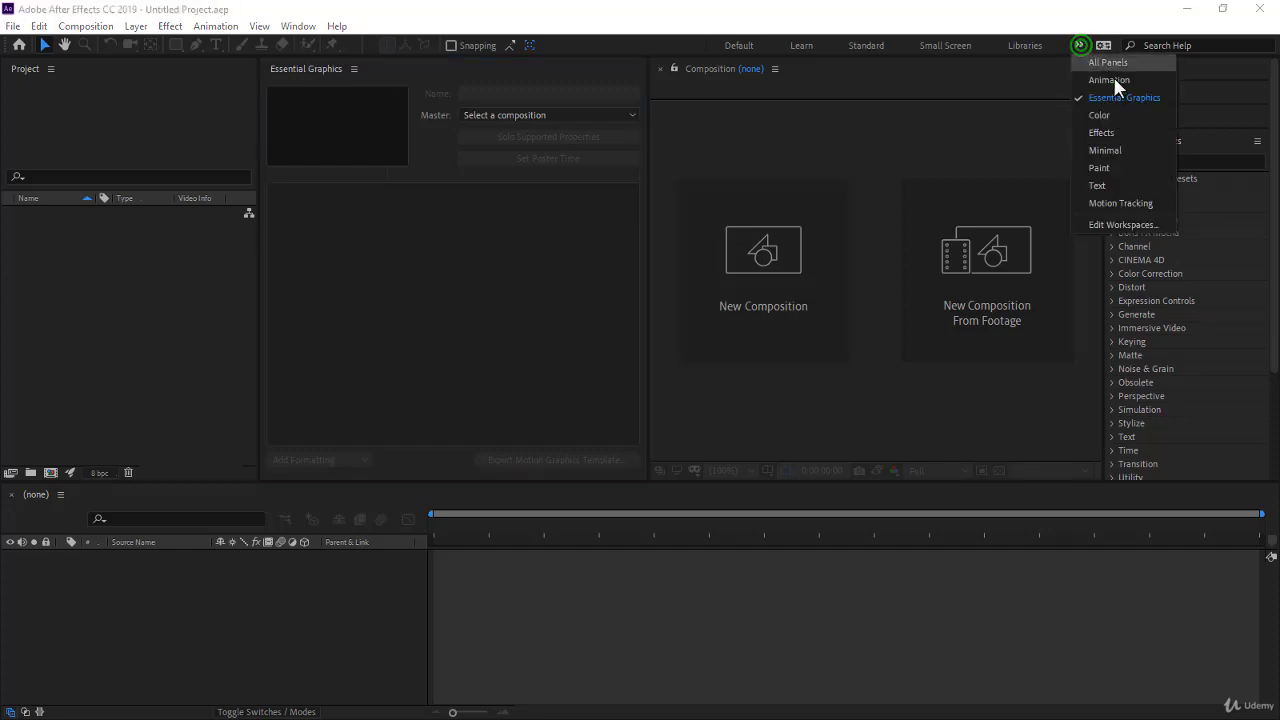
# Choose the Color workspace to show Lumetri Scopes and Effect Controls
pyautogui.click(1131, 117)
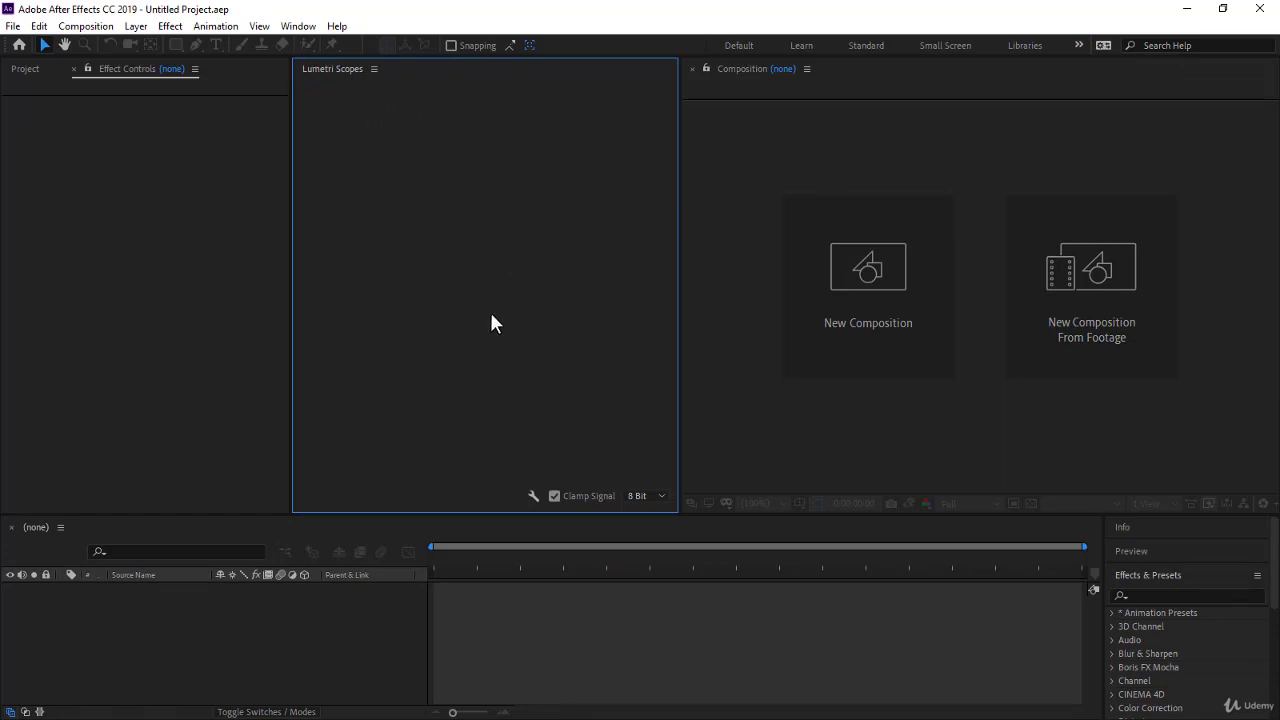
pyautogui.click(1079, 45)
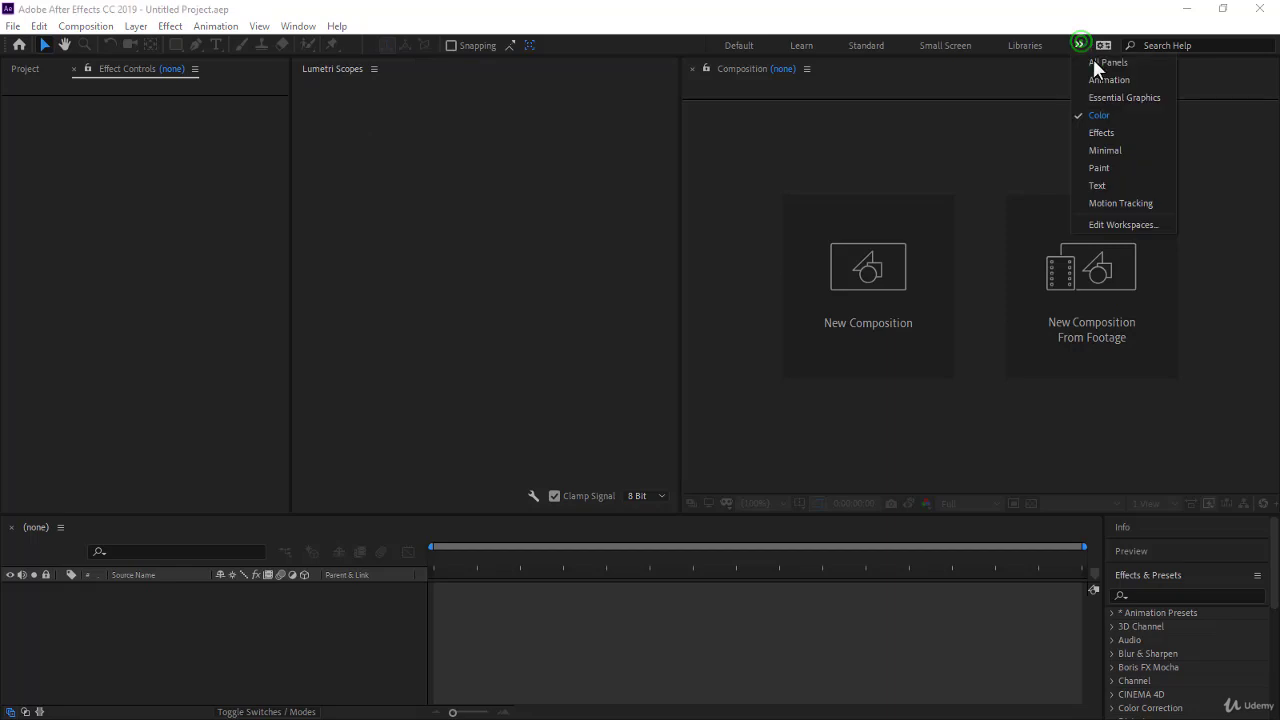
# Choose the Text workspace to bring up the Character and Paragraph panels
pyautogui.click(1121, 184)
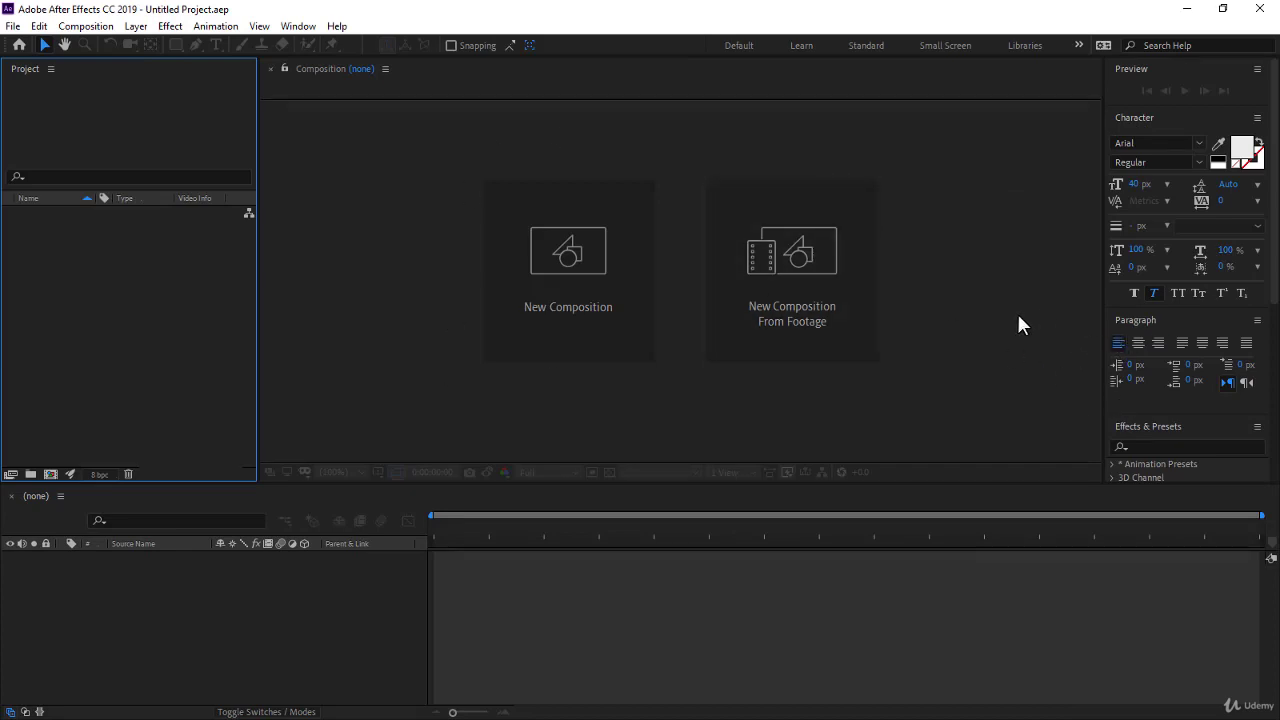
# Return to the Default workspace and reset it to its saved layout
pyautogui.click(766, 45)
pyautogui.click(786, 50)
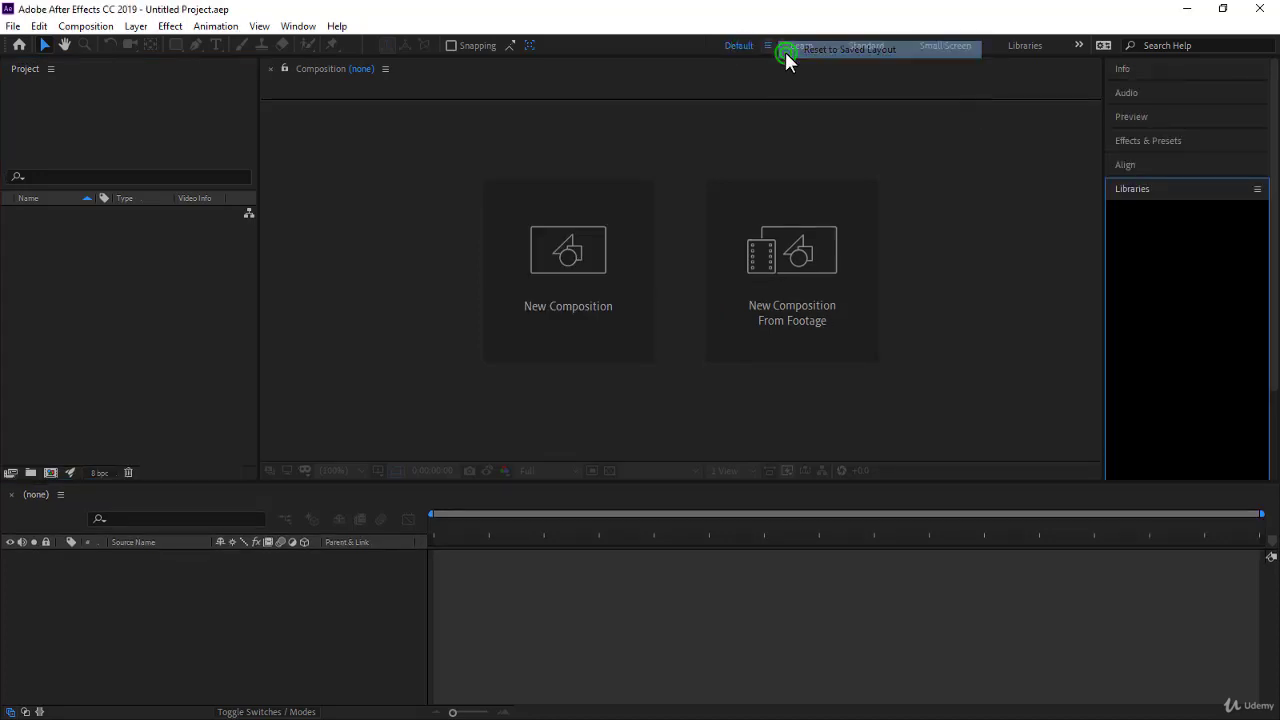